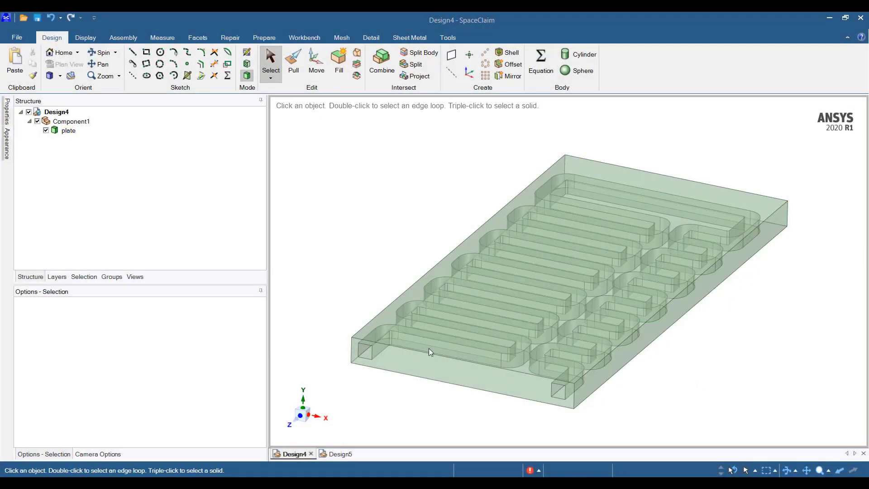
Select the plate's edges and top face to inspect the cold plate
left_click(368, 348)
left_click(508, 366)
left_click(572, 382)
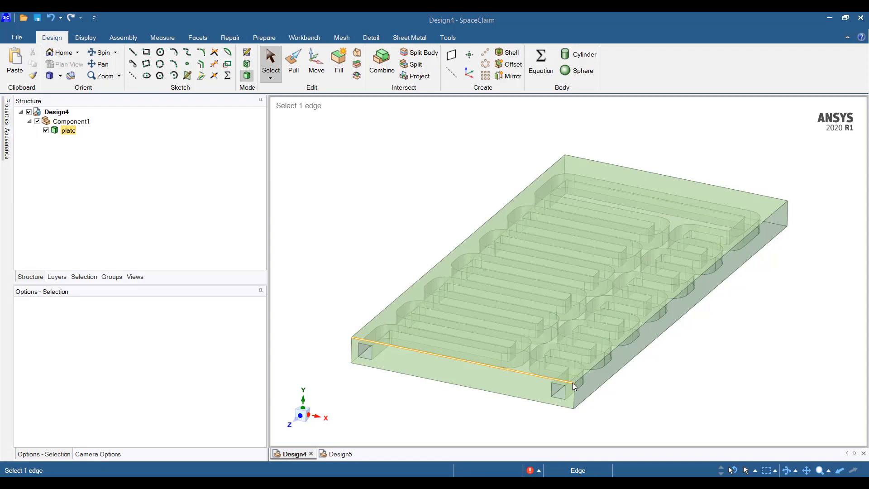
left_click(558, 373)
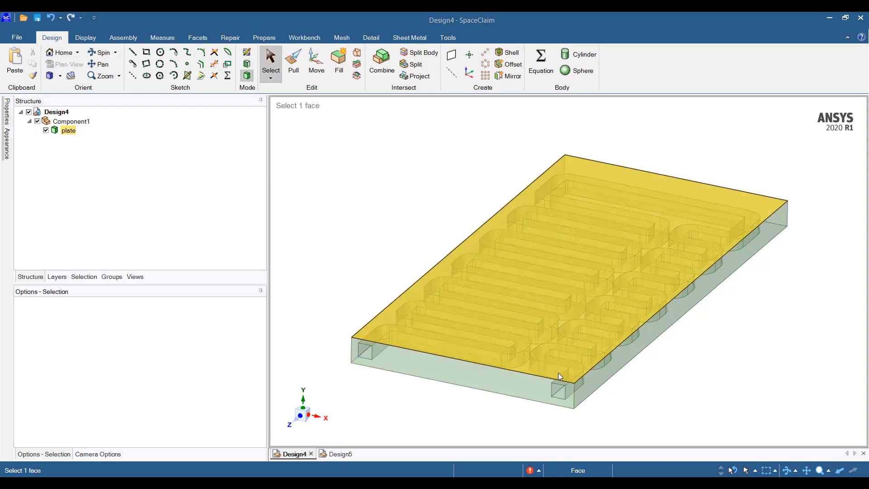
Start Volume Extract in face mode with the plate's front face as an enclosing face
left_click(270, 36)
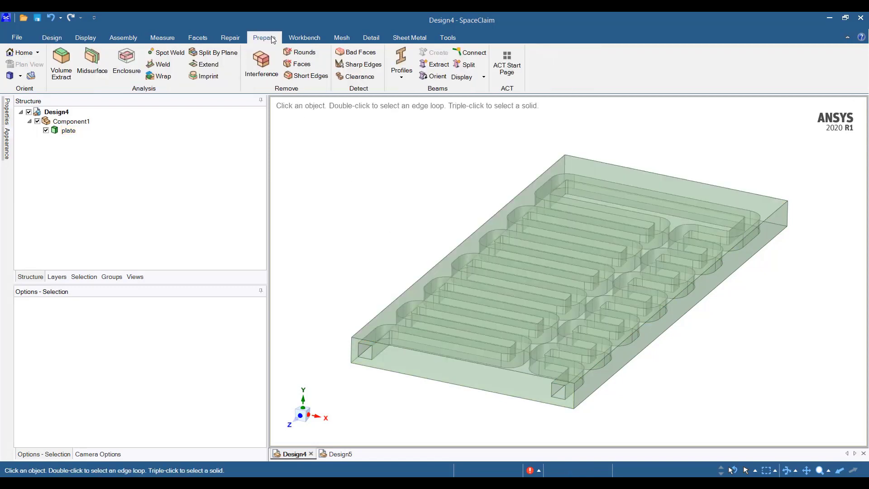
left_click(62, 67)
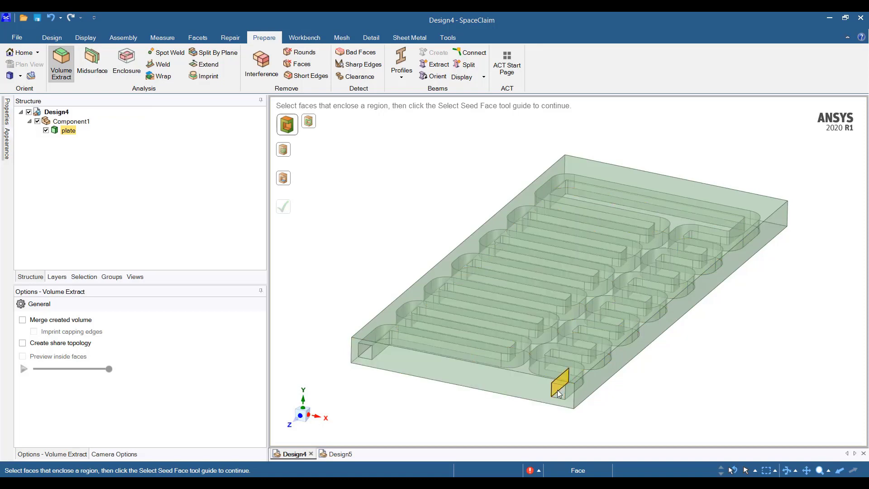
left_click(309, 121)
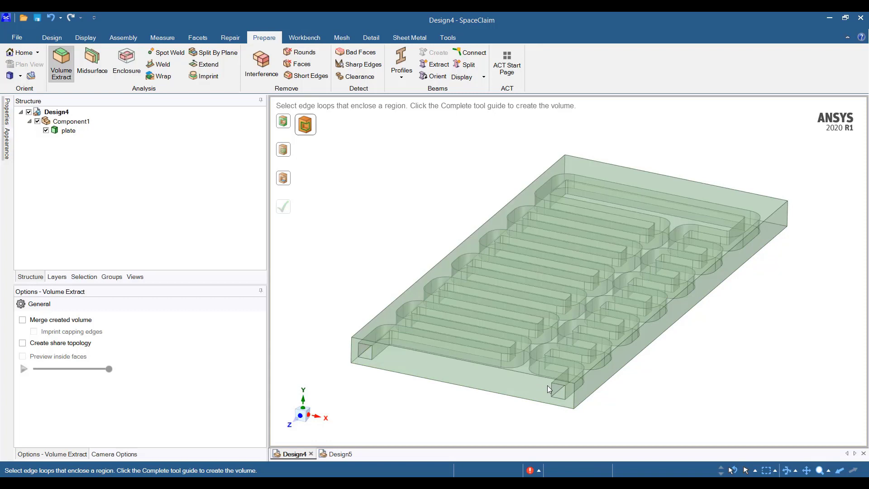
left_click(284, 123)
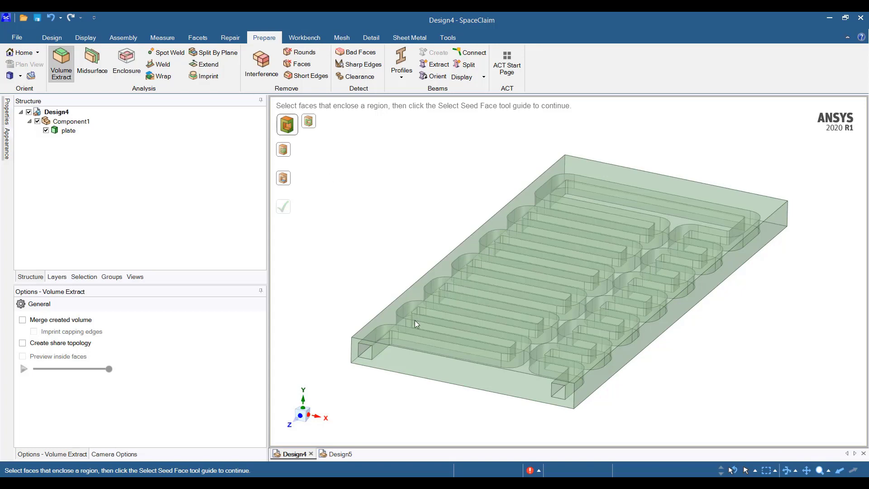
left_click(440, 371)
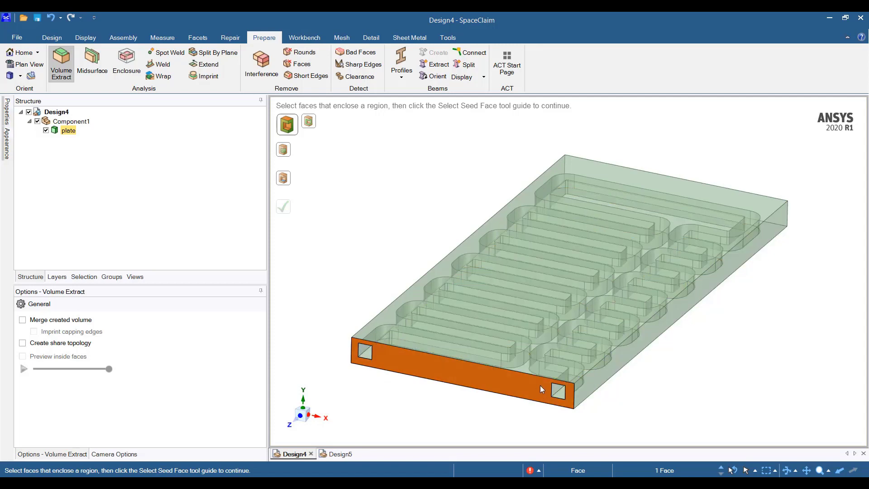
Use the inlet face as seed, preview inside faces, and create the Volume body
left_click(287, 180)
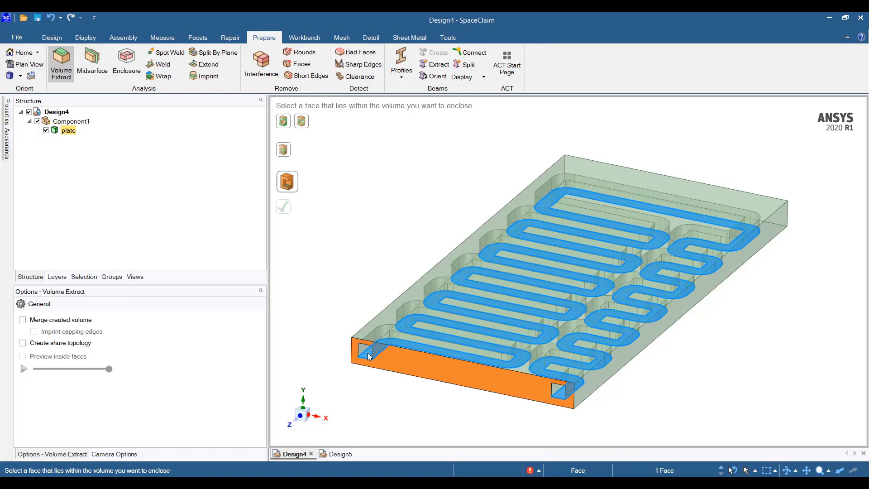
left_click(556, 389)
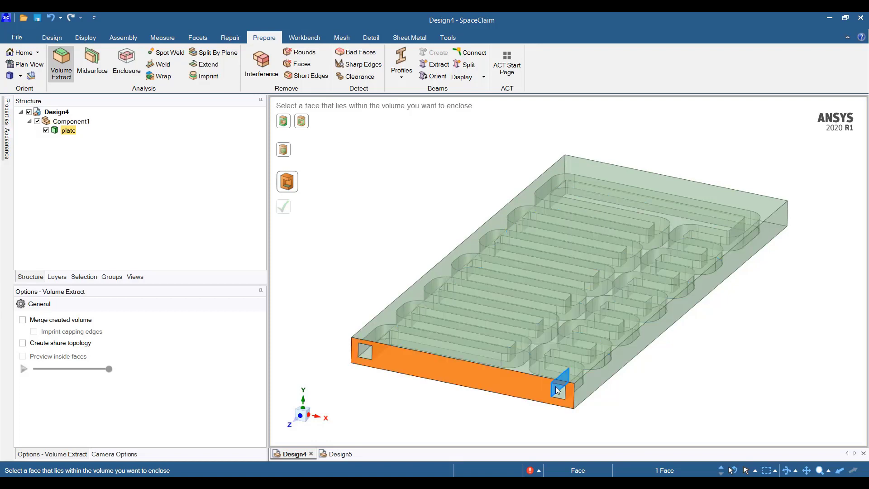
left_click(365, 352)
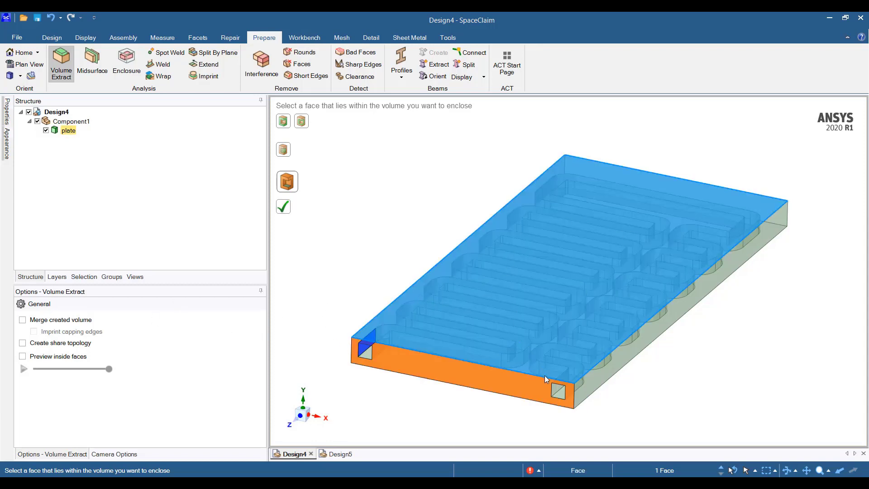
left_click(25, 357)
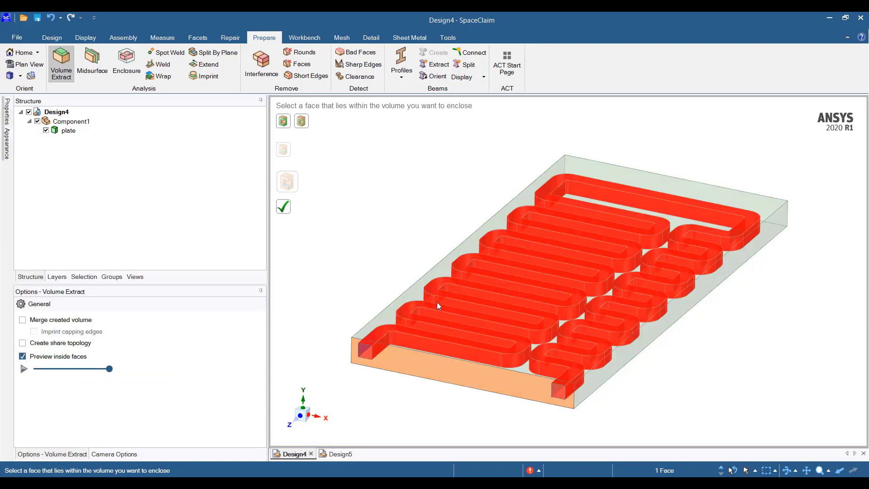
left_click(285, 209)
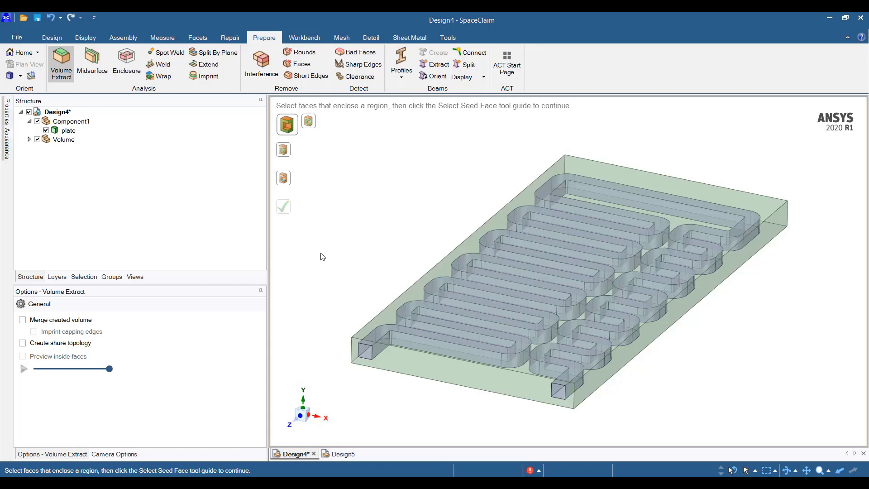
left_click(29, 140)
left_click(72, 149)
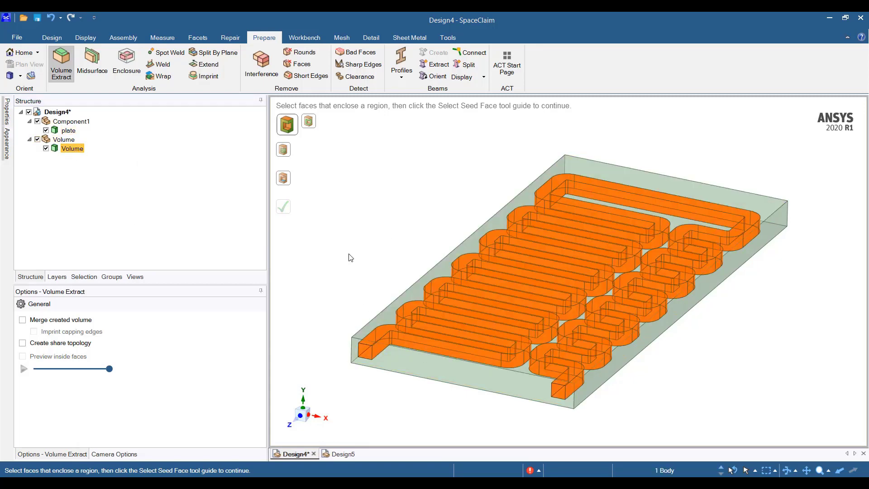
Undo the fluid-volume extraction and leave the Volume Extract tool
left_click(349, 252)
left_click(50, 19)
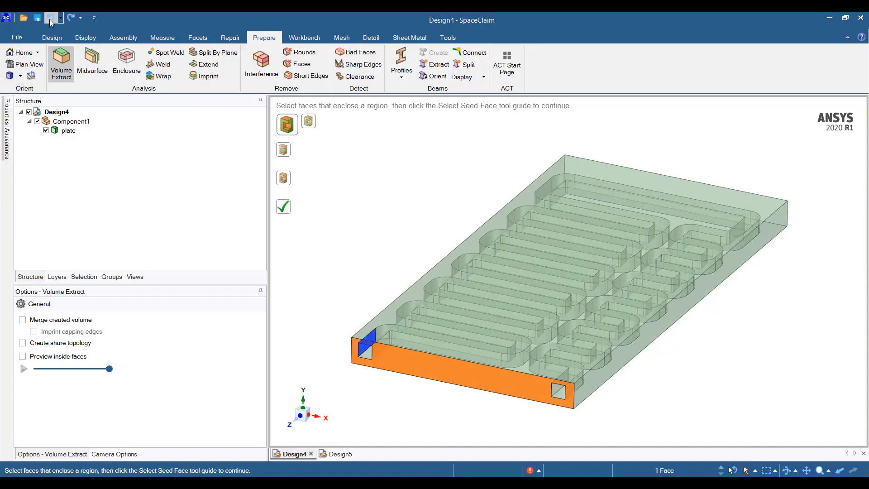
left_click(50, 19)
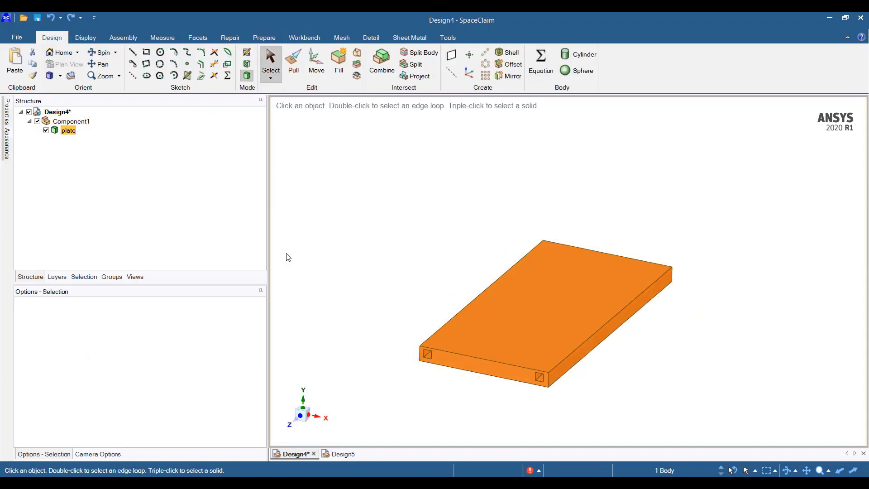
left_click(298, 262)
scroll(430, 323, "up", 4)
scroll(479, 351, "down", 4)
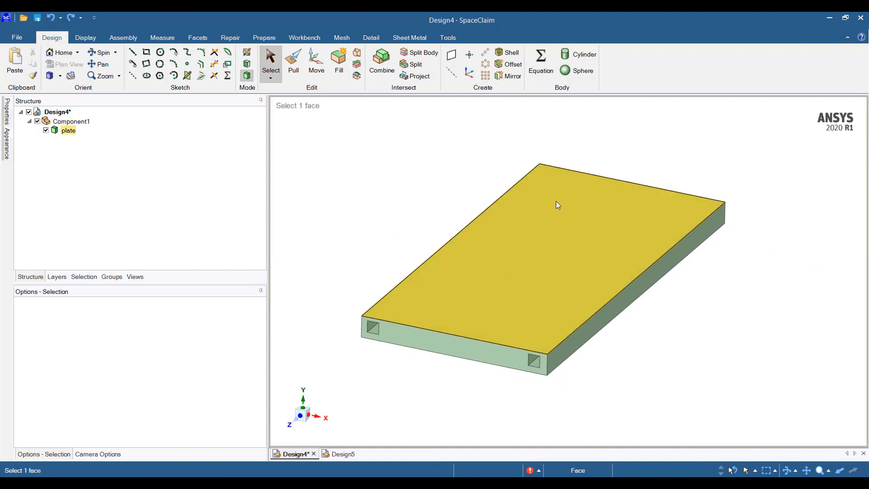
Set the whole plate body's display style to Transparent
left_click_drag(322, 135, 784, 445)
right_click(378, 153)
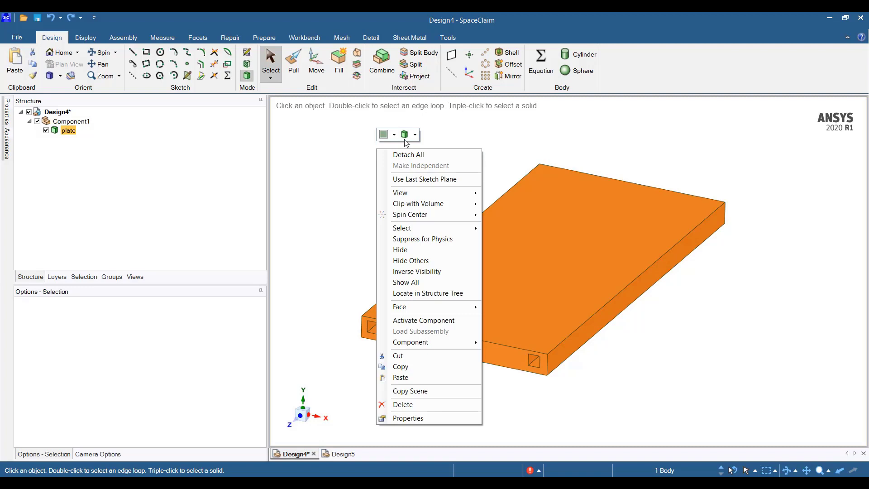
left_click(408, 136)
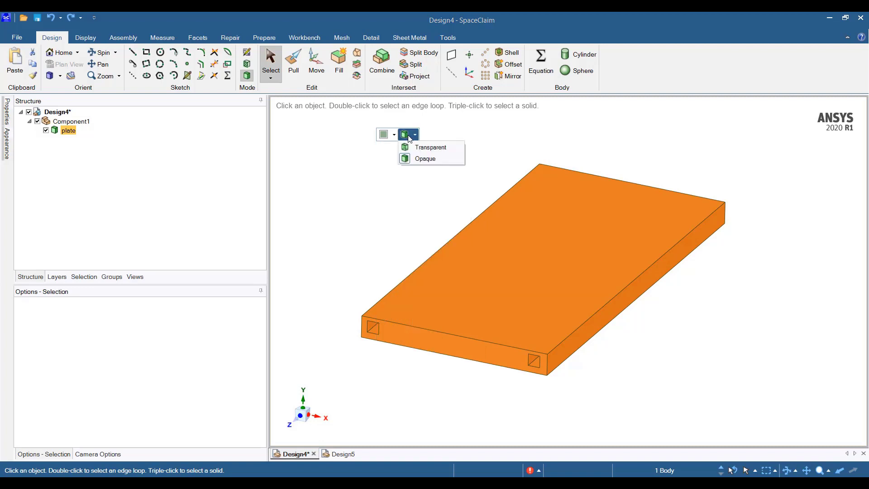
left_click(428, 147)
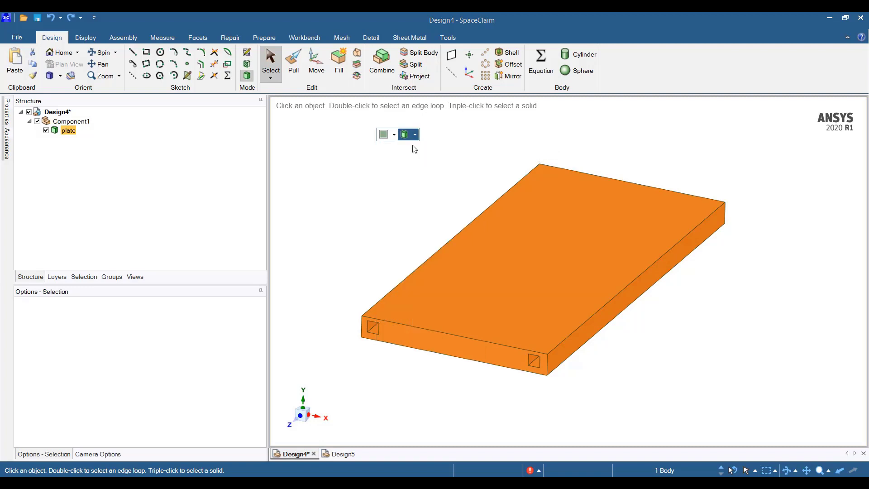
left_click(415, 198)
key("ctrl+a")
left_click(361, 270)
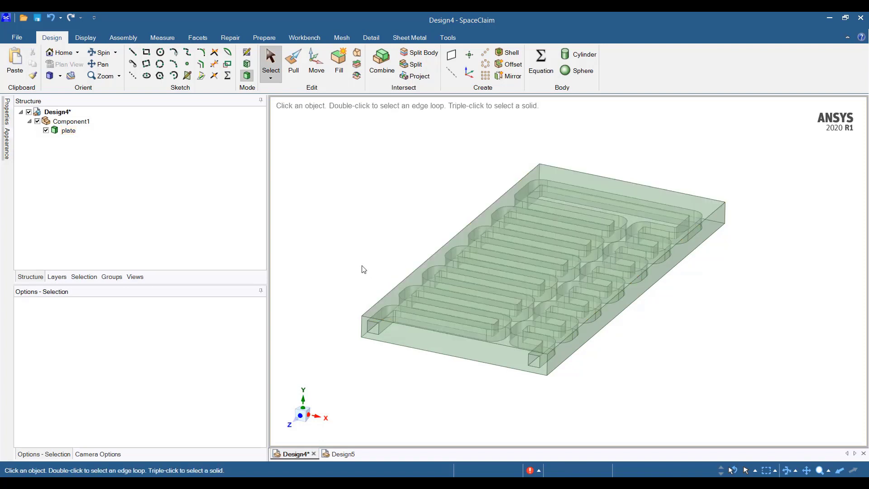
scroll(369, 271, "up", 2)
Run Volume Extract with the inlet and outlet edge loops as the bounding loops
left_click(265, 40)
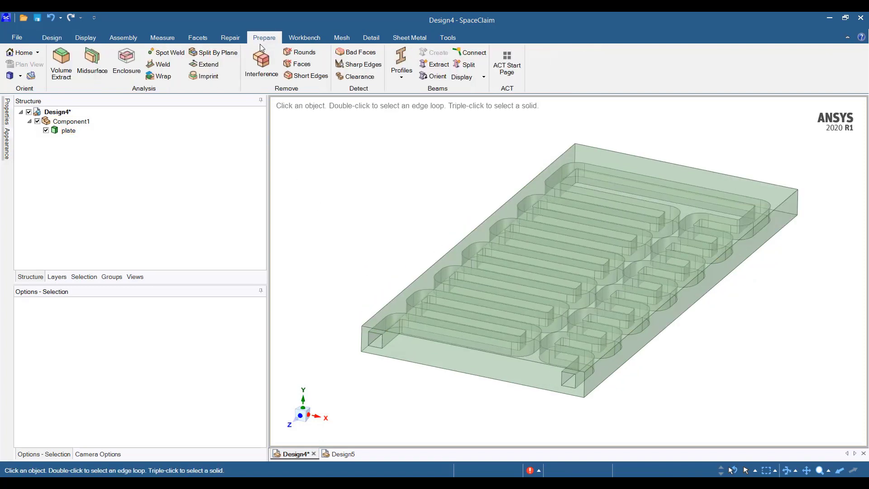
left_click(61, 64)
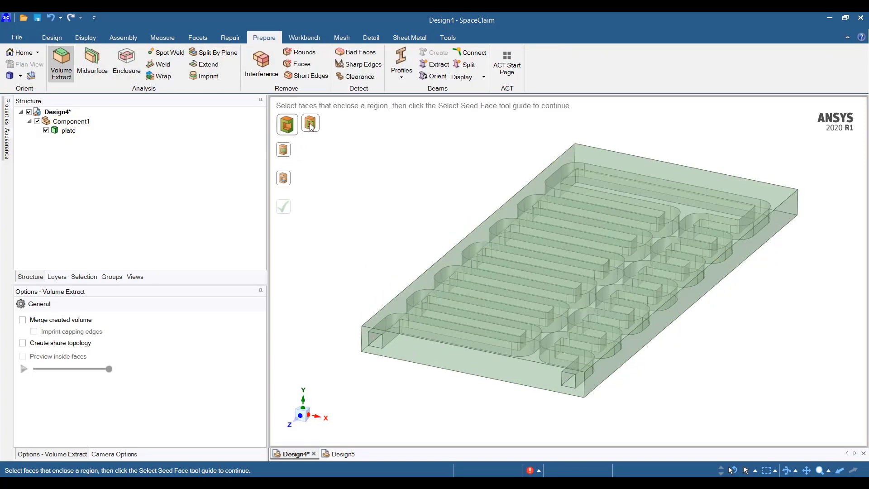
left_click(304, 122)
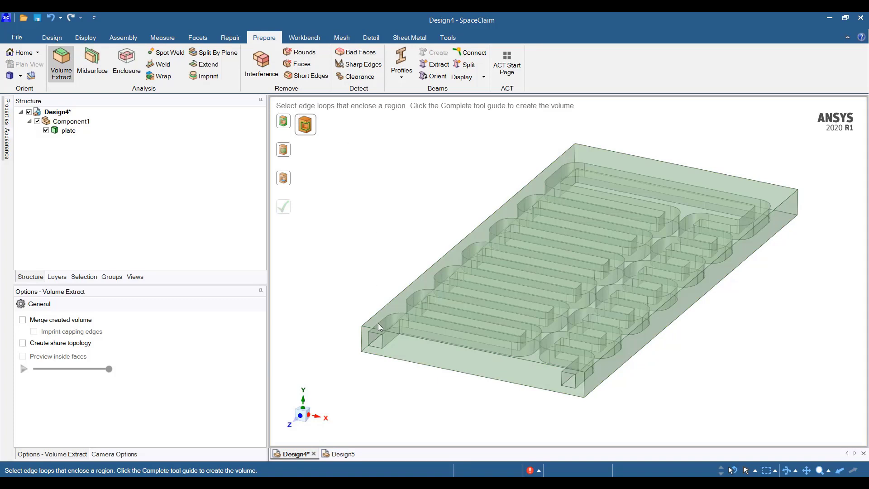
left_click(375, 338)
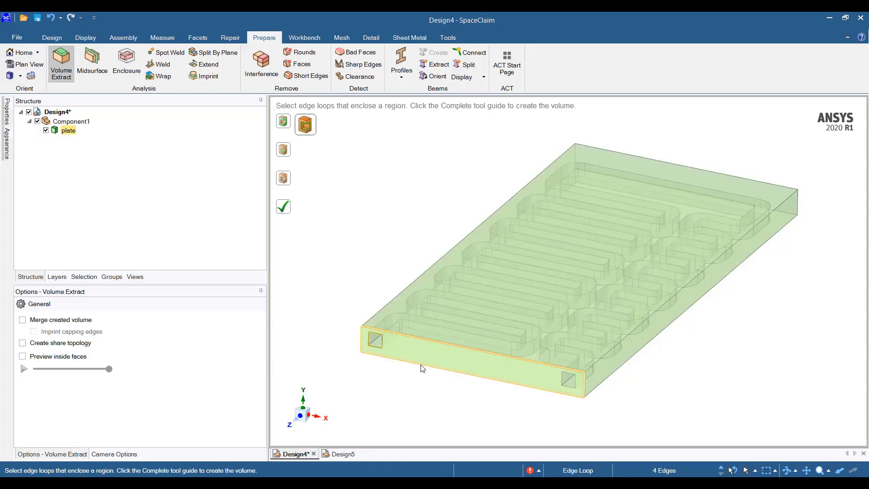
left_click(570, 377, "ctrl")
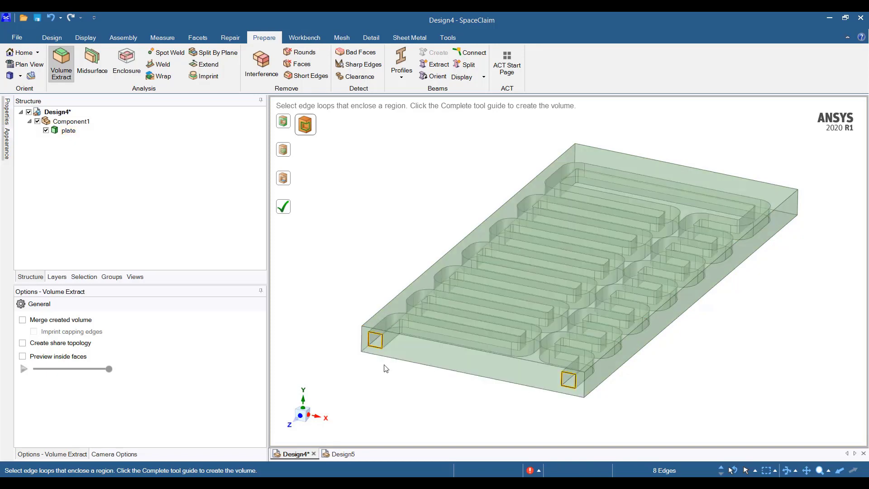
left_click(289, 182)
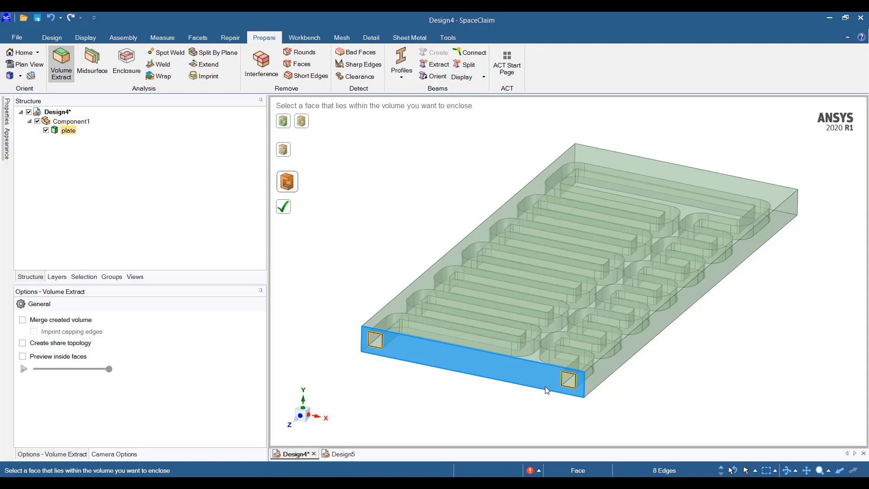
Use the channel floor as seed face, preview inside faces, and complete the Volume body
left_click(569, 385)
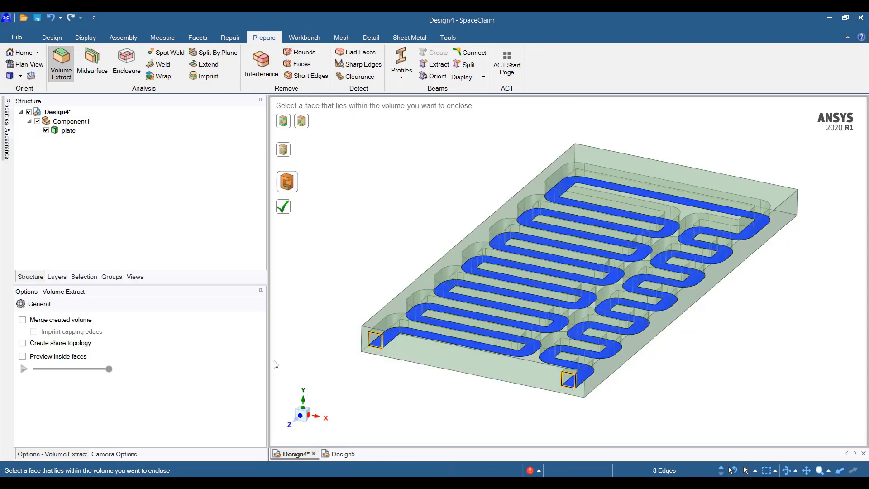
left_click(21, 356)
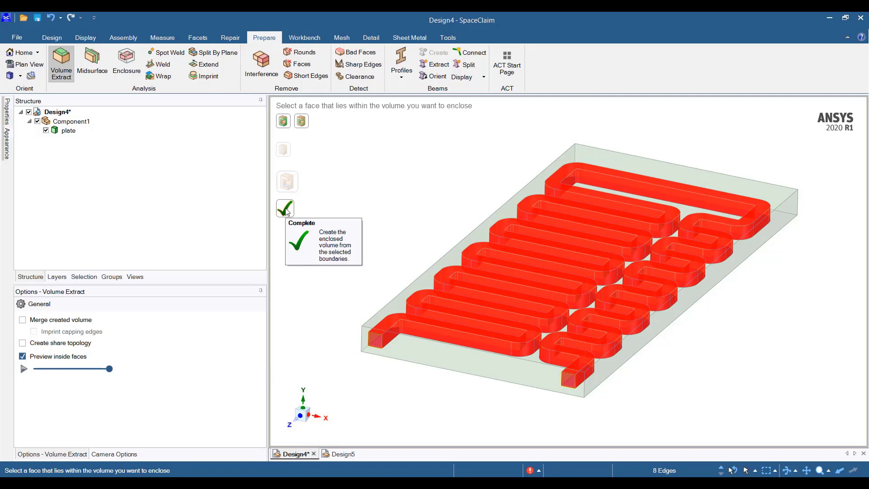
left_click(22, 356)
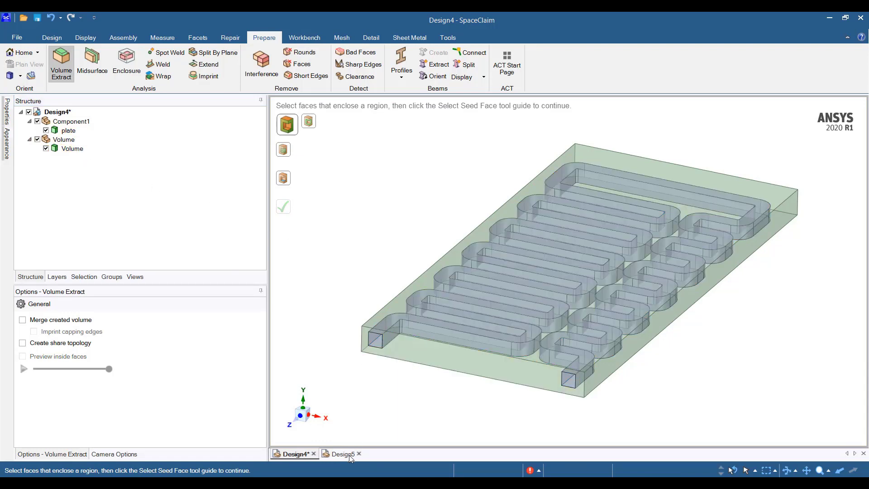
Switch to Design5 and select the U-pipe's straight sections and bend
left_click(341, 454)
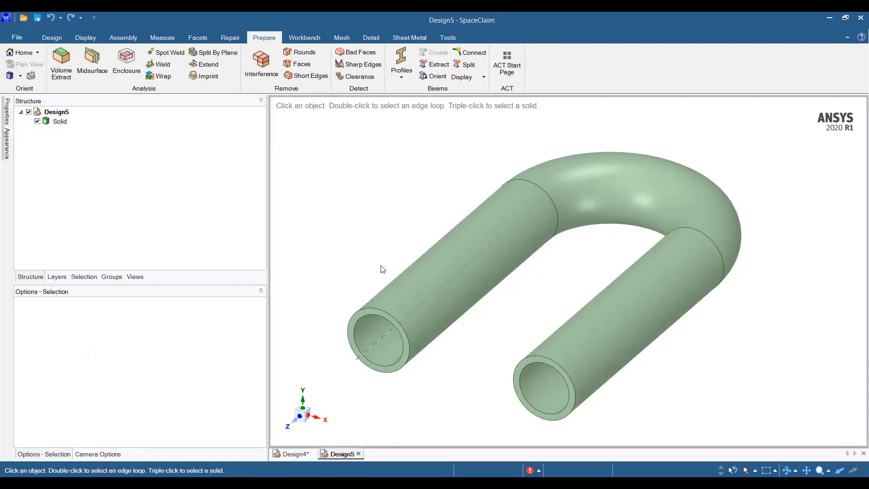
left_click(381, 300)
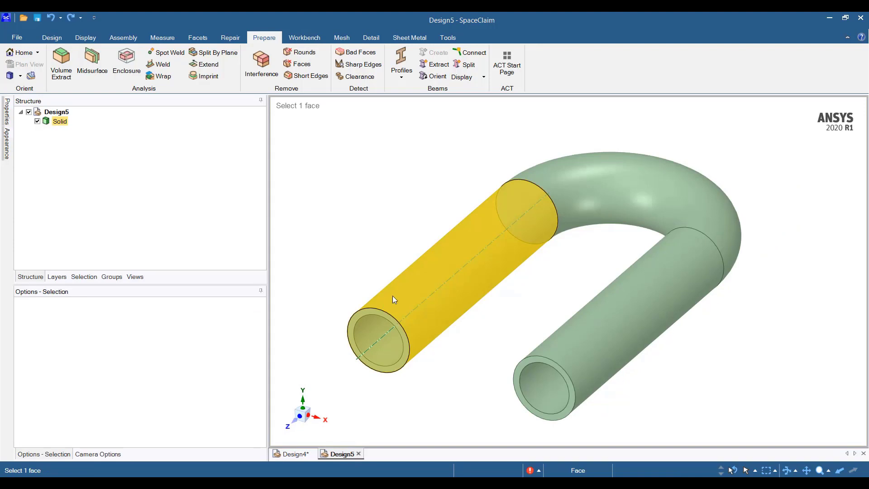
left_click(375, 346)
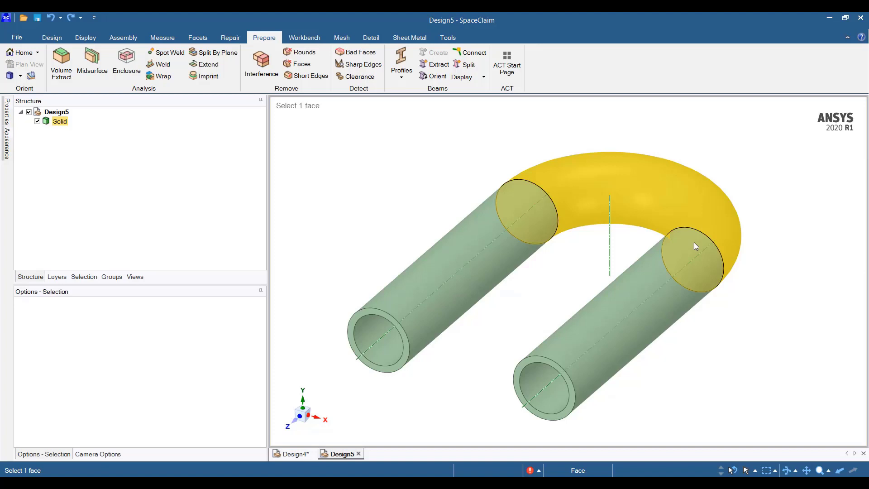
left_click(625, 326)
left_click(262, 63)
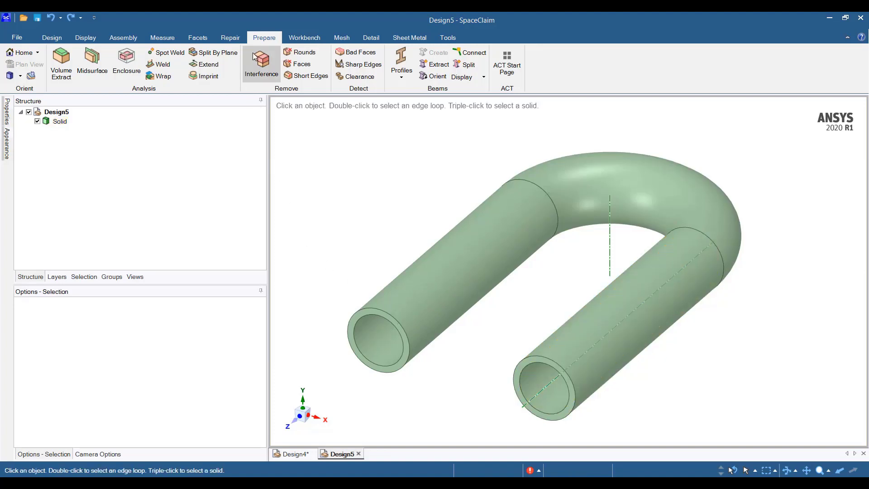
Extract the pipe bore using both end rims as boundaries and the inner wall as seed
left_click(70, 60)
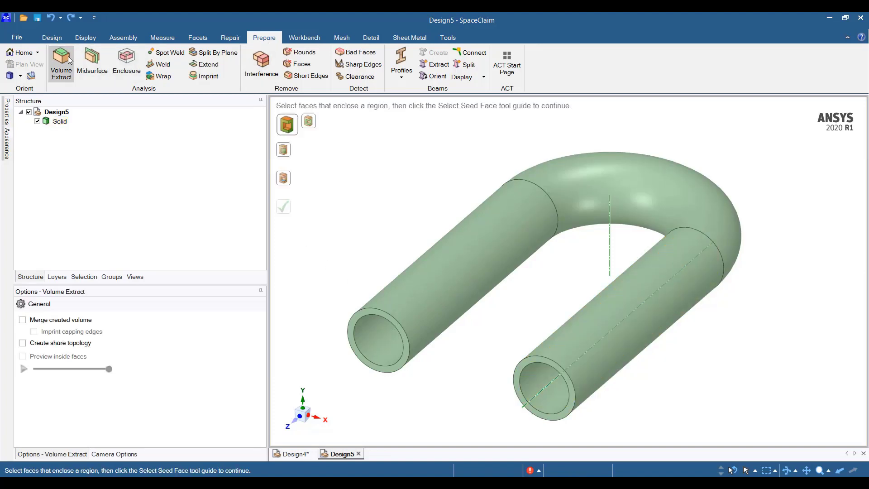
left_click(355, 321)
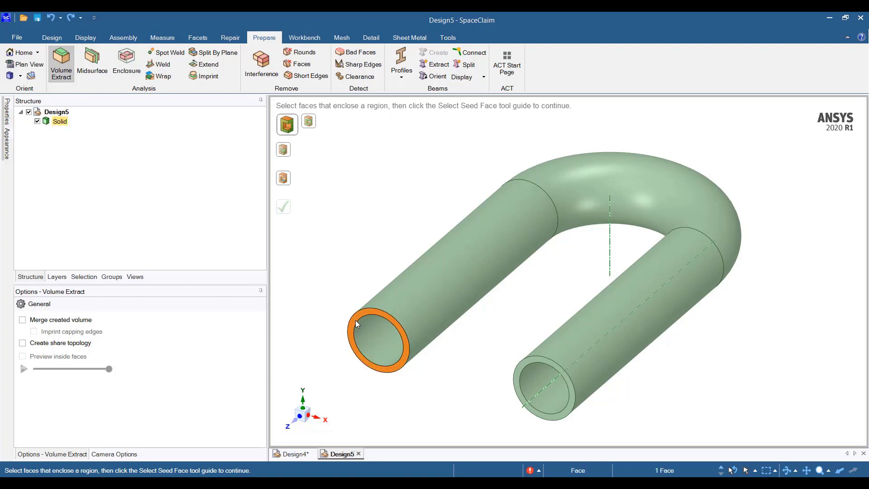
left_click(520, 365)
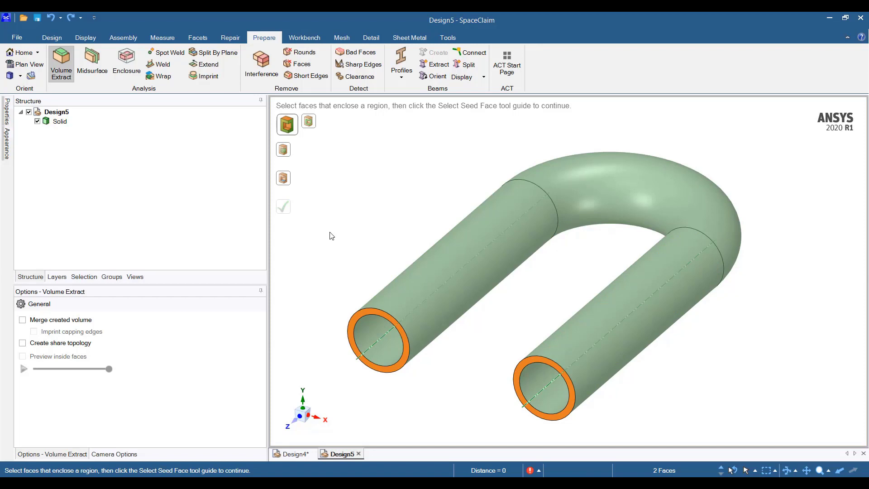
left_click(285, 181)
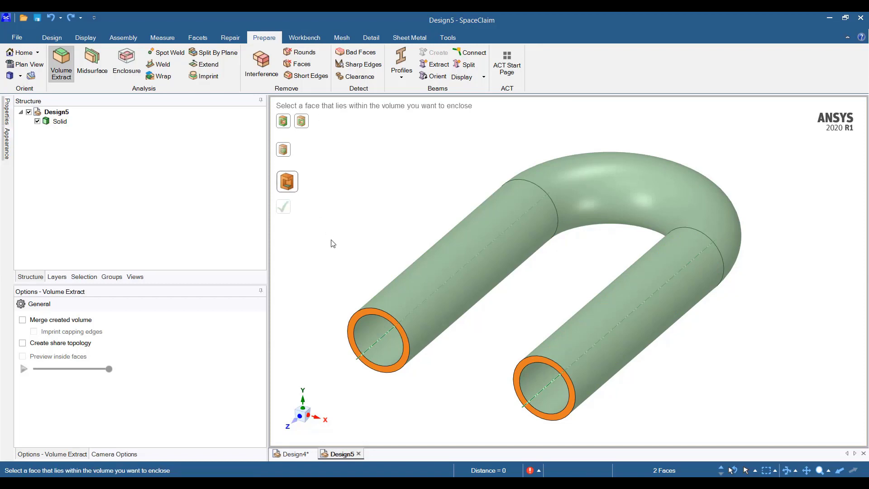
left_click(366, 330)
left_click(287, 211)
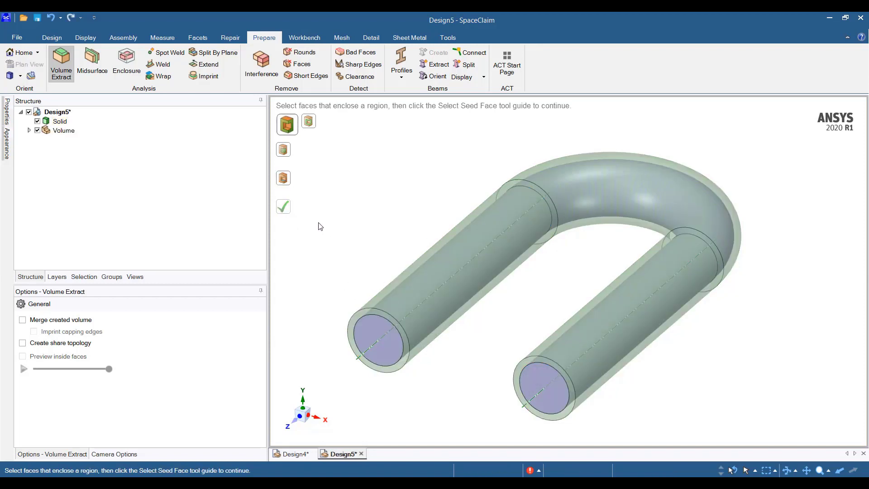
Expand the new Volume component and inspect the extracted Volume body
left_click(29, 131)
left_click(73, 139)
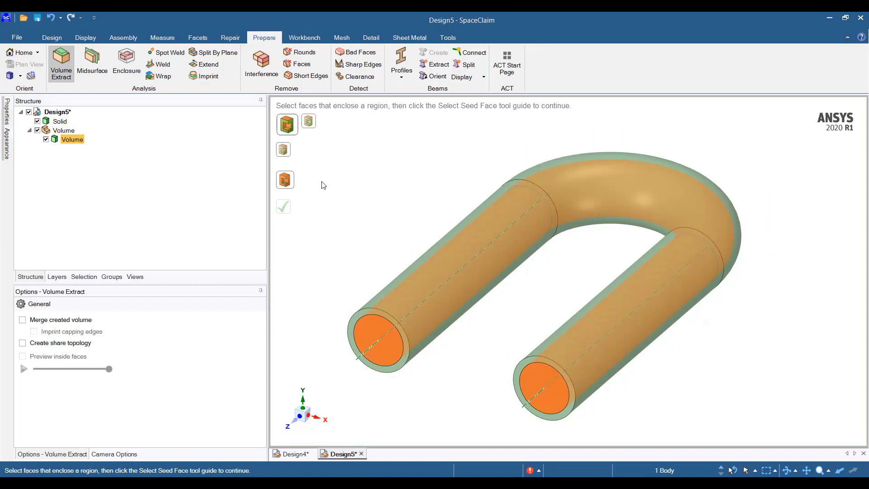
left_click(347, 186)
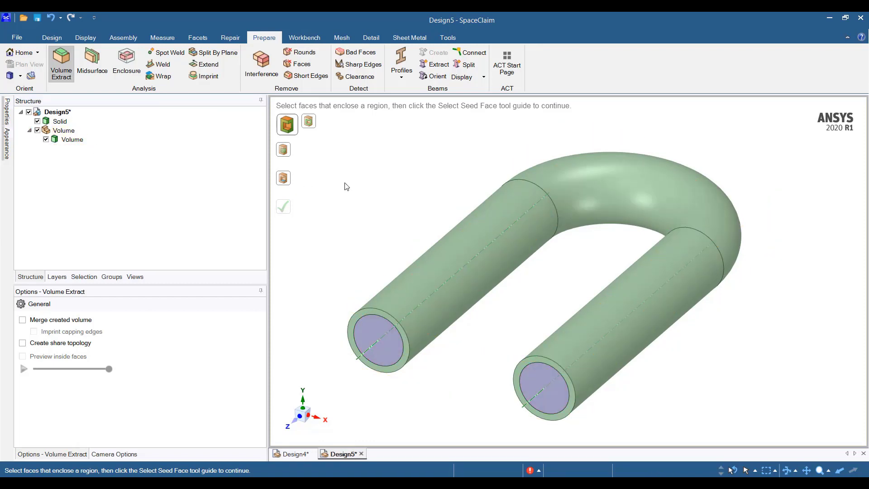